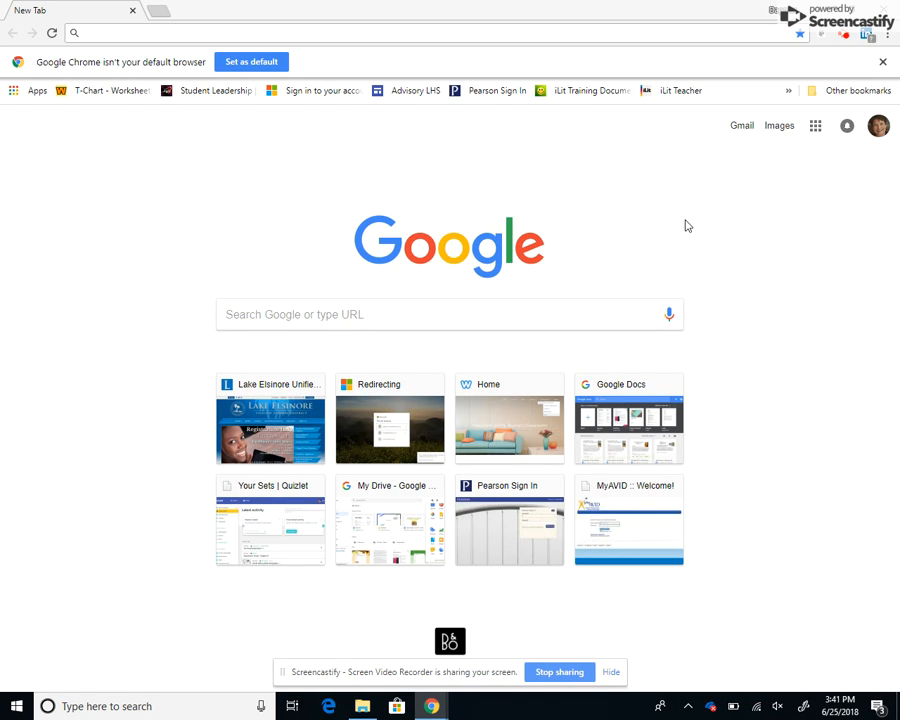
# - Open Google Docs from the Google apps and create a new blank document
pyautogui.click(815, 128)
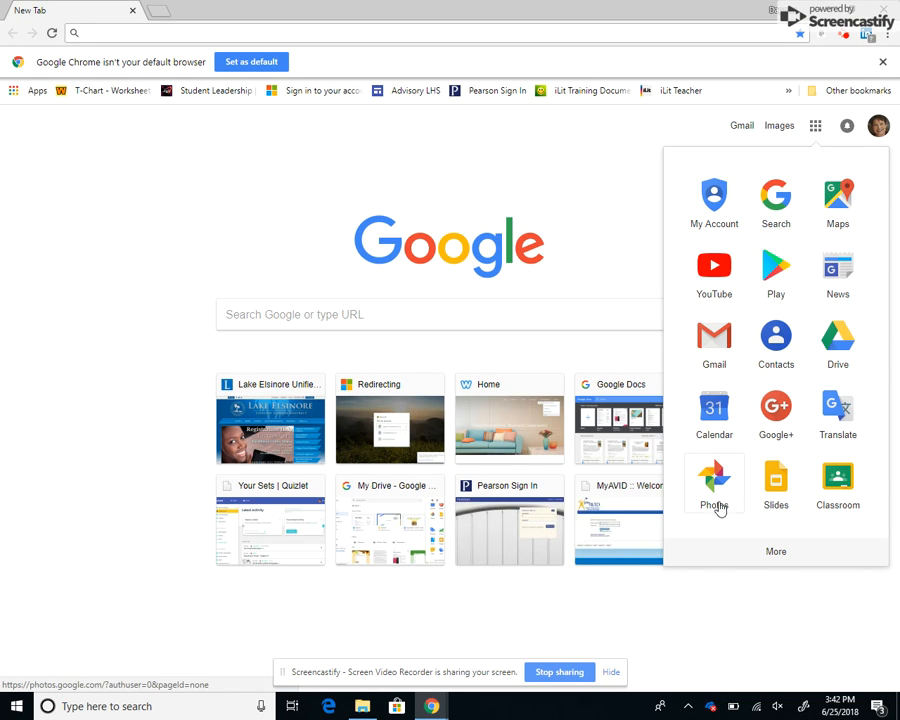
pyautogui.click(771, 554)
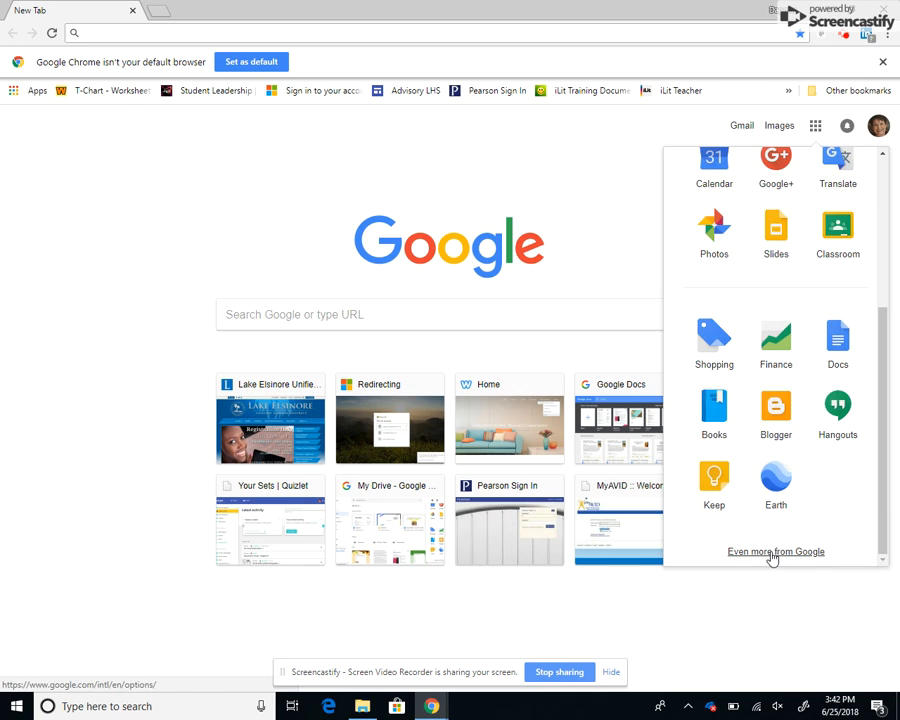
pyautogui.click(837, 345)
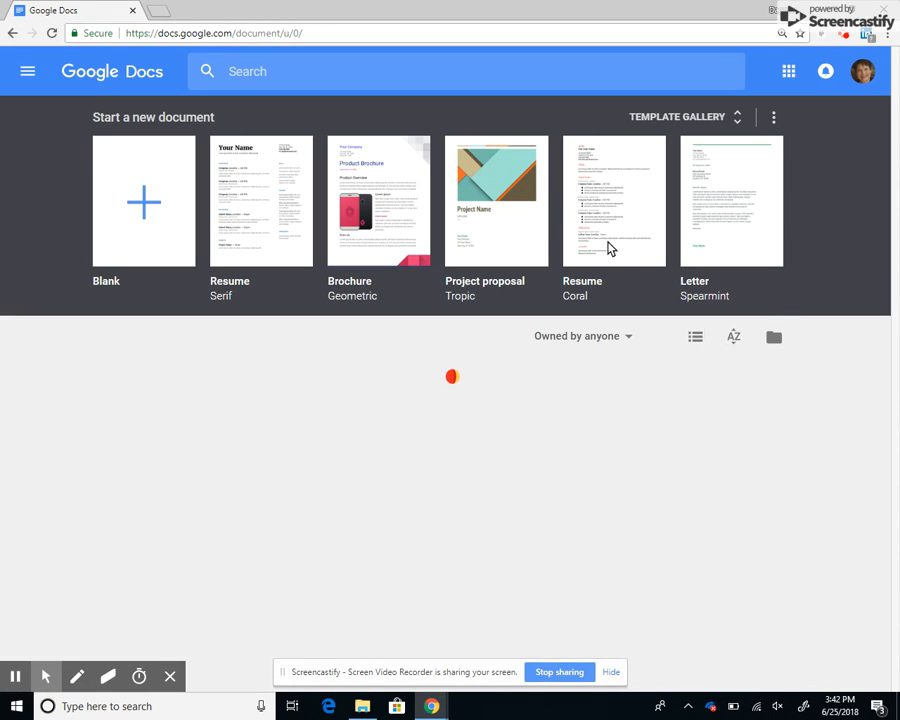
pyautogui.click(143, 207)
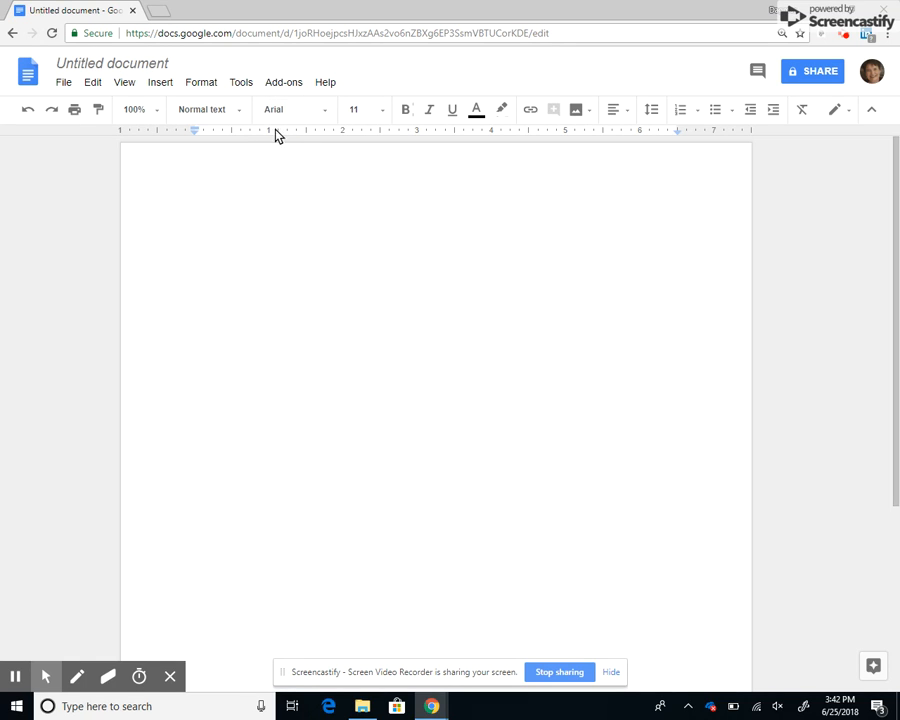
# - Format the blank document's text as Times New Roman, size 12, with double line spacing
pyautogui.click(326, 117)
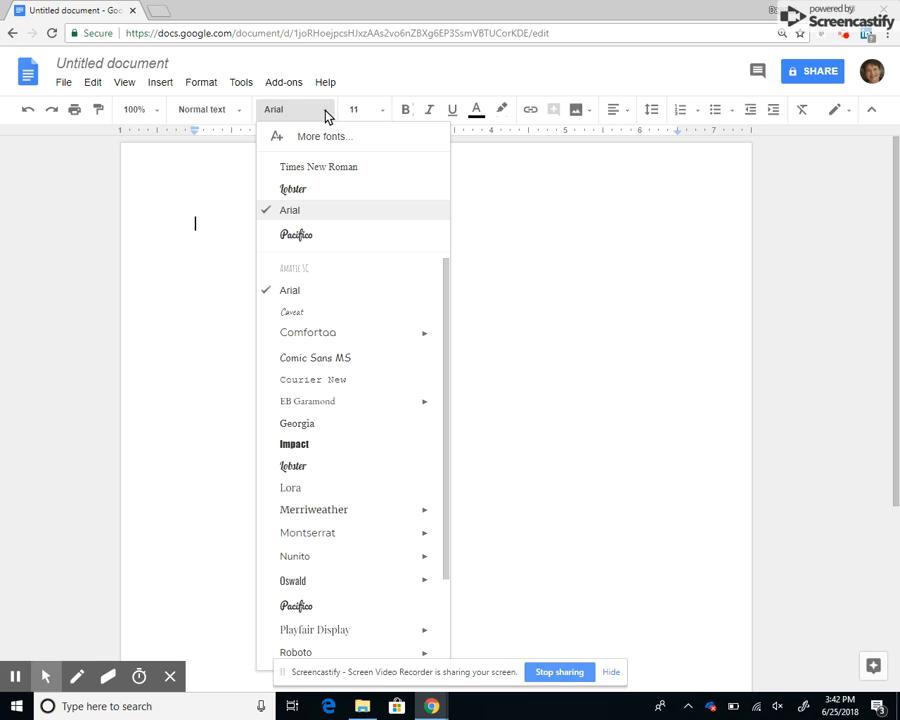
pyautogui.click(320, 167)
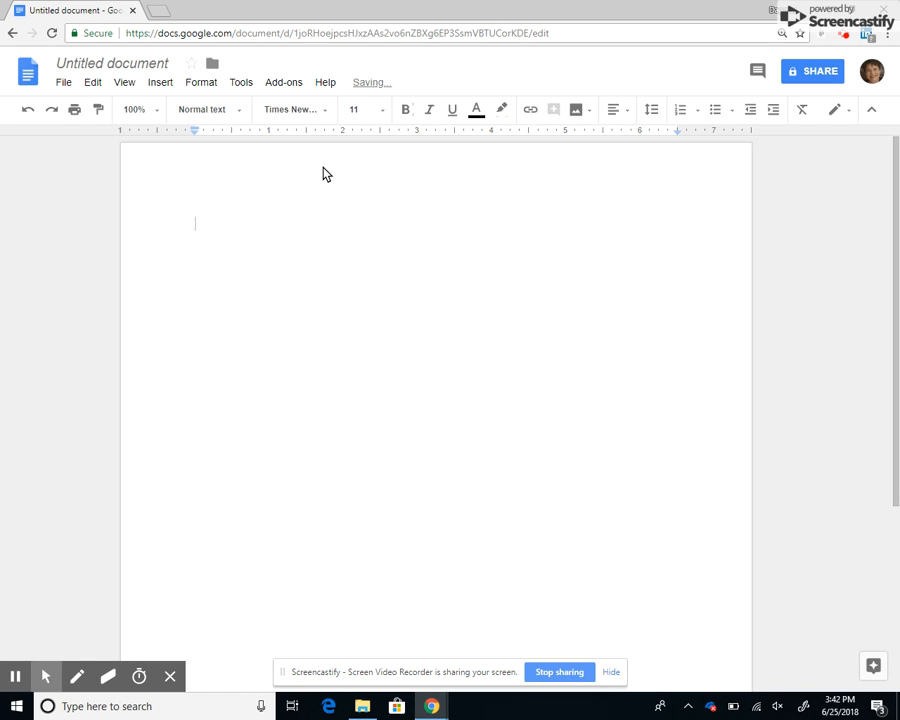
pyautogui.click(384, 112)
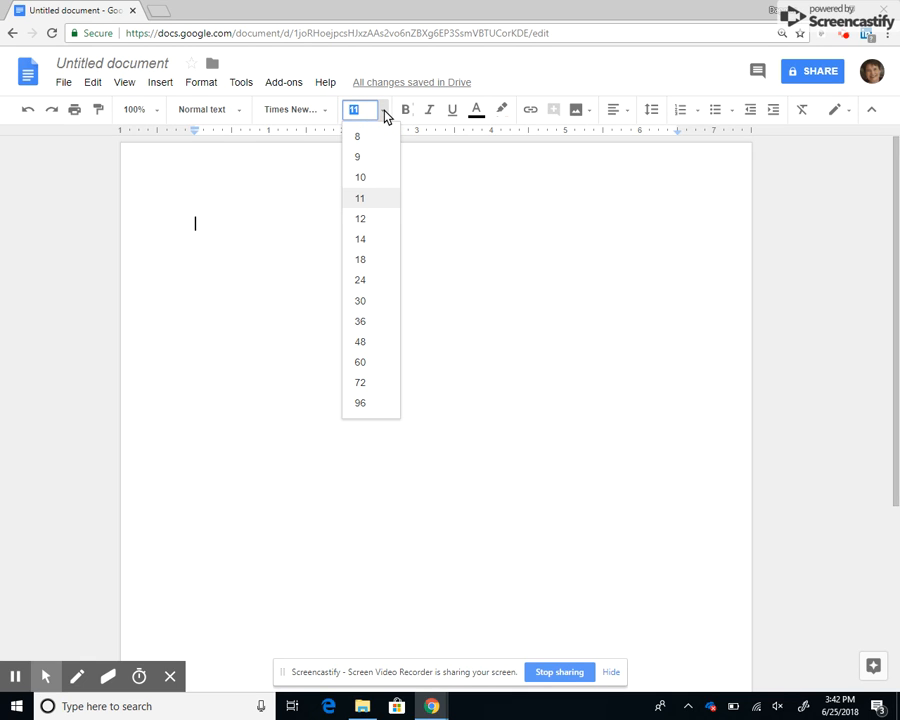
pyautogui.click(362, 219)
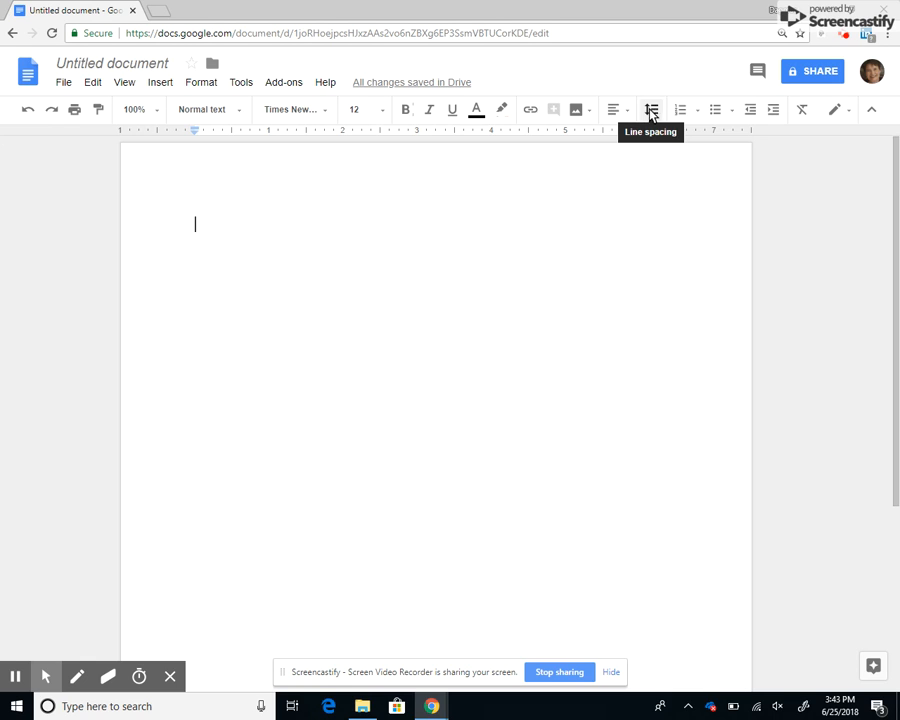
pyautogui.click(651, 112)
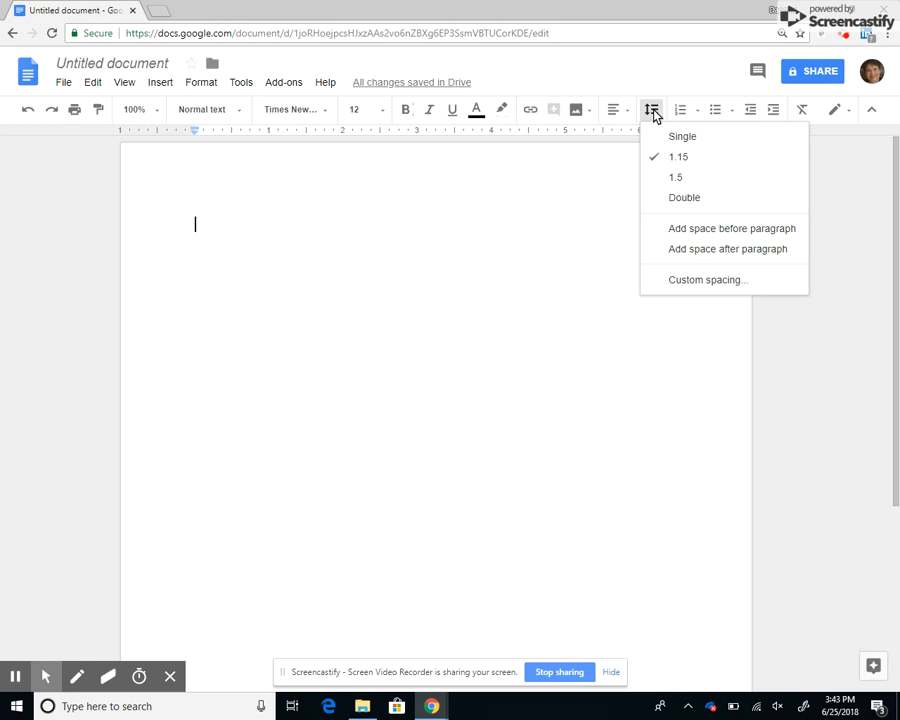
pyautogui.click(683, 199)
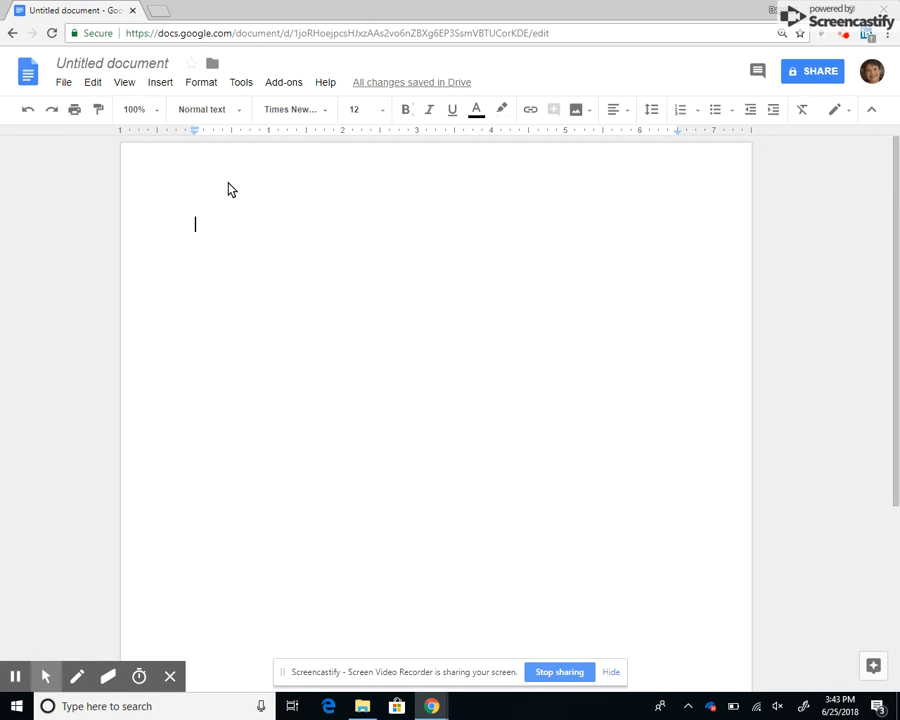
# - Insert page numbers in the upper-right corner of the header, starting on the first page
pyautogui.click(203, 84)
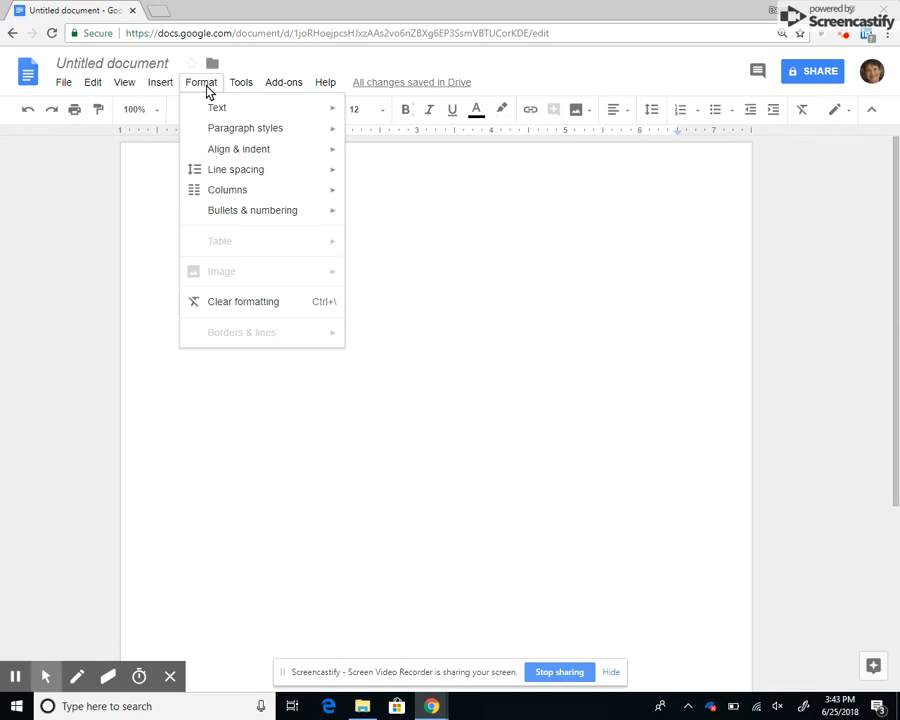
pyautogui.moveTo(163, 88)
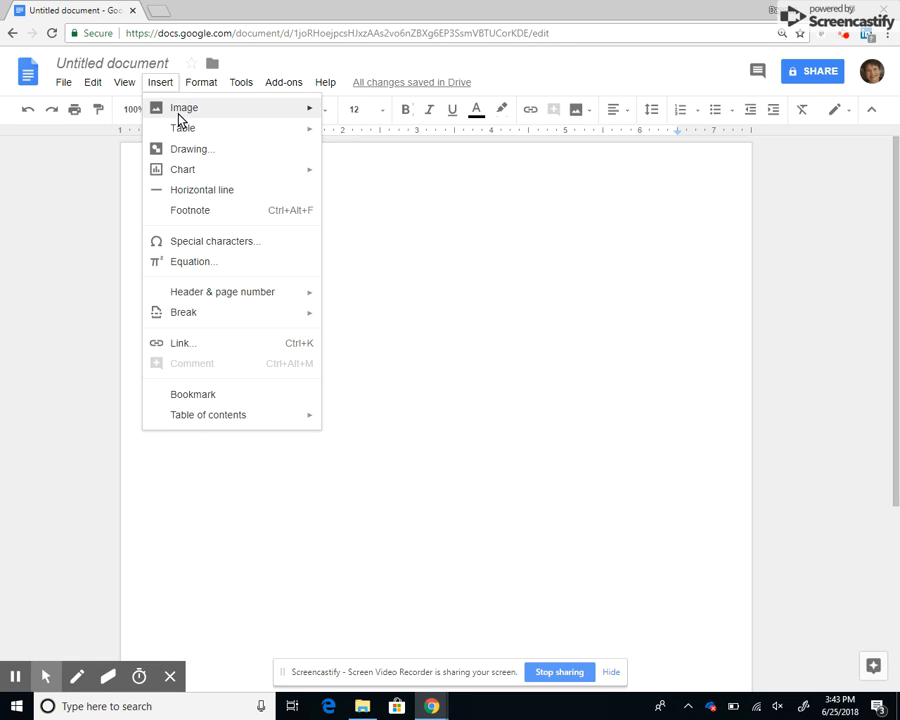
pyautogui.moveTo(183, 295)
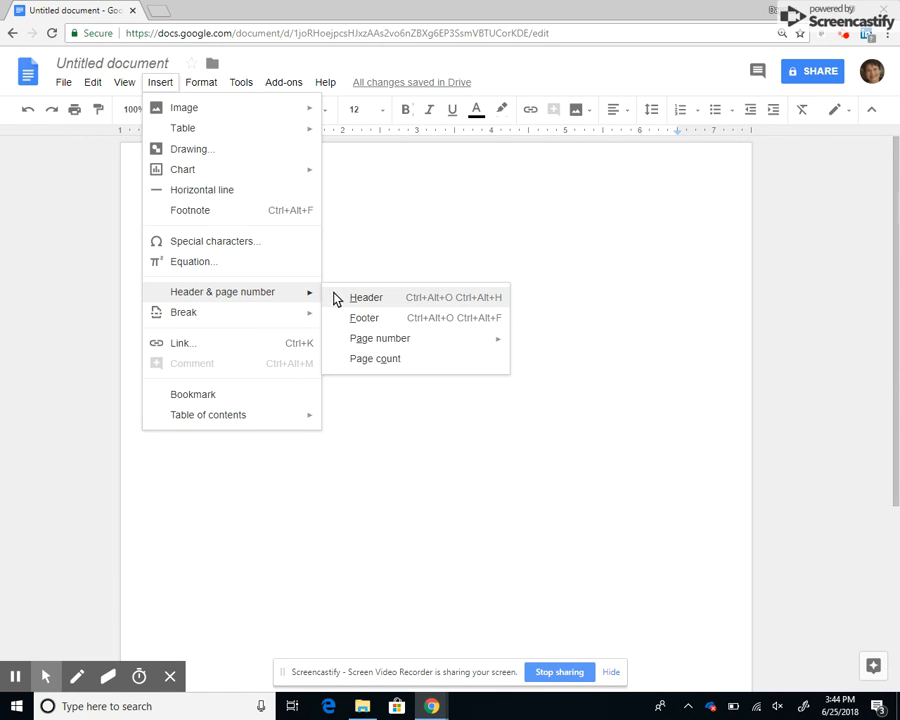
pyautogui.moveTo(370, 346)
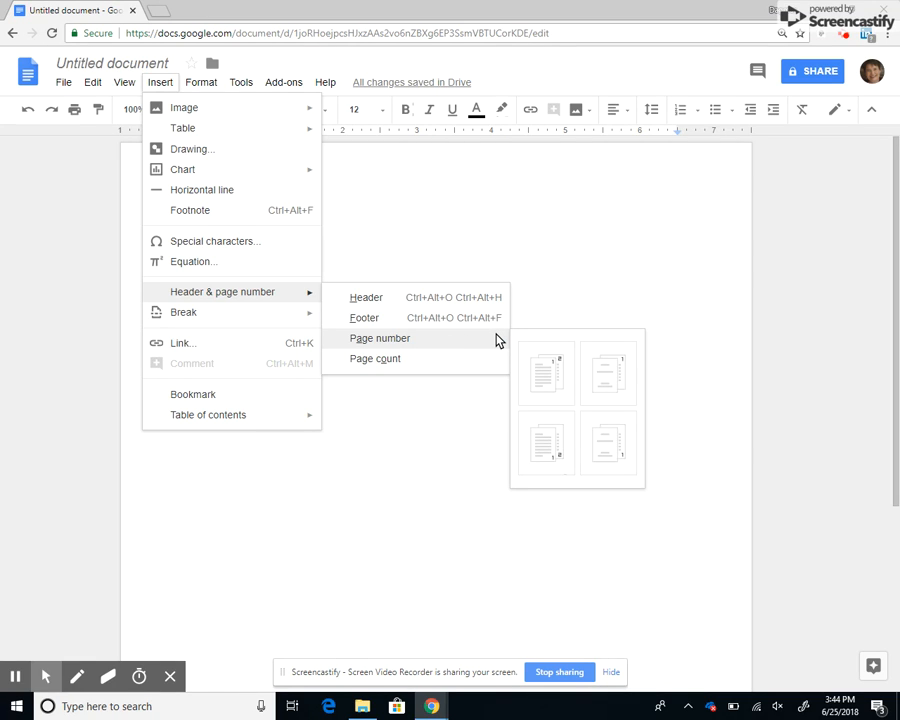
pyautogui.click(541, 372)
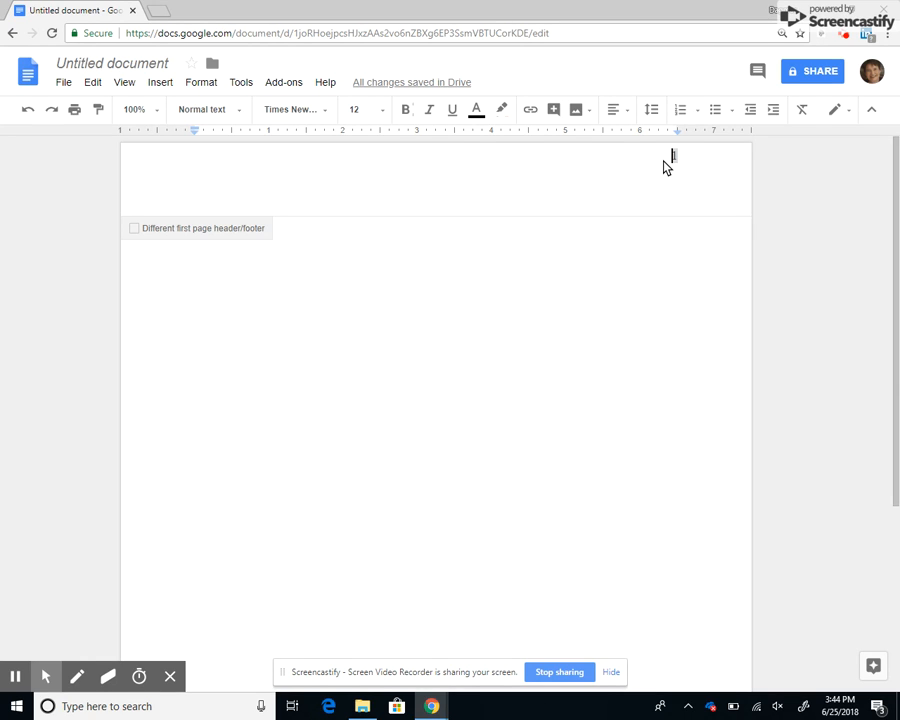
# - Add the placeholder "LastName" and a space before the page number in the header, and return to the document body
pyautogui.write('I')
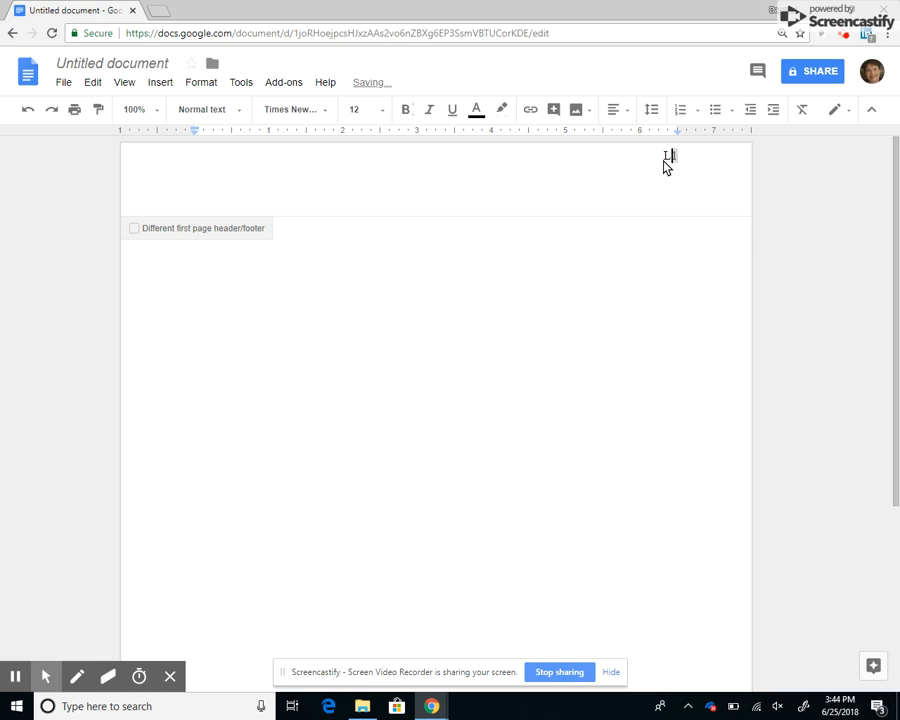
pyautogui.write('astName')
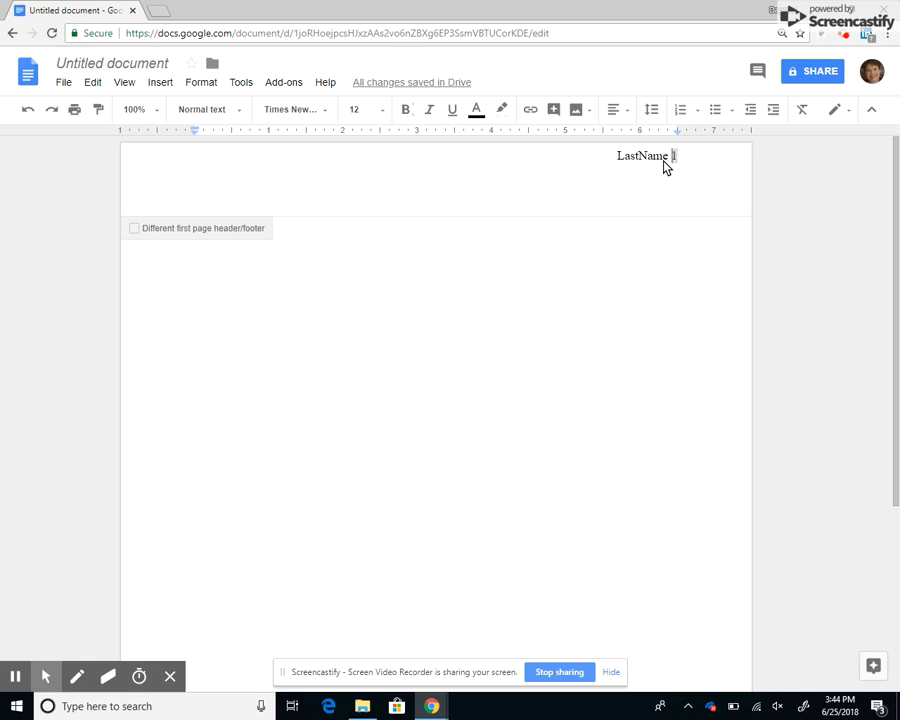
pyautogui.click(470, 292)
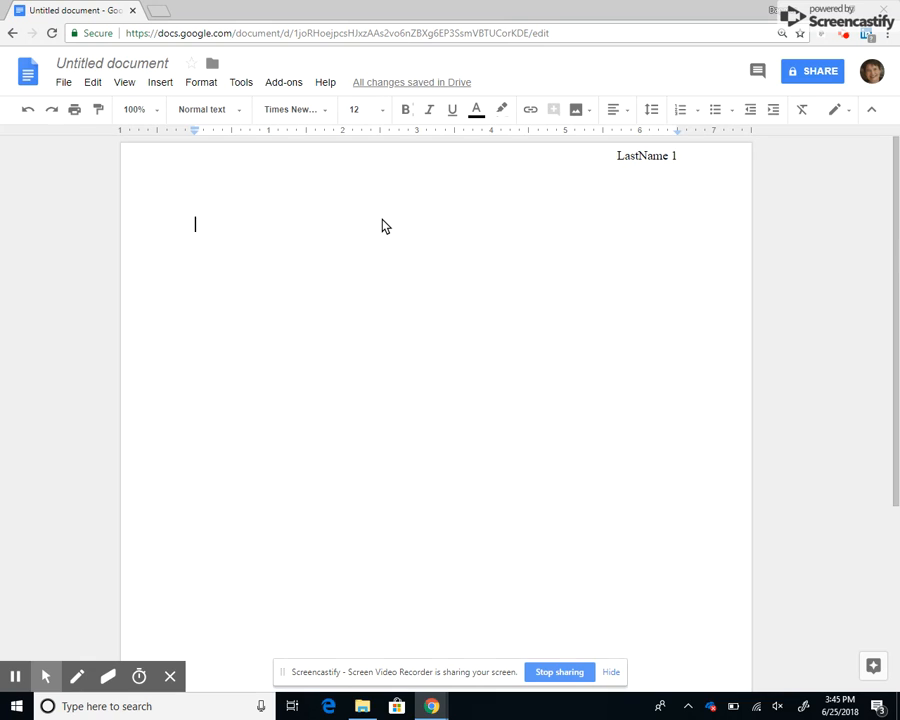
# - Rename the document as "MLA Format" and place the cursor on the first body line
pyautogui.click(127, 64)
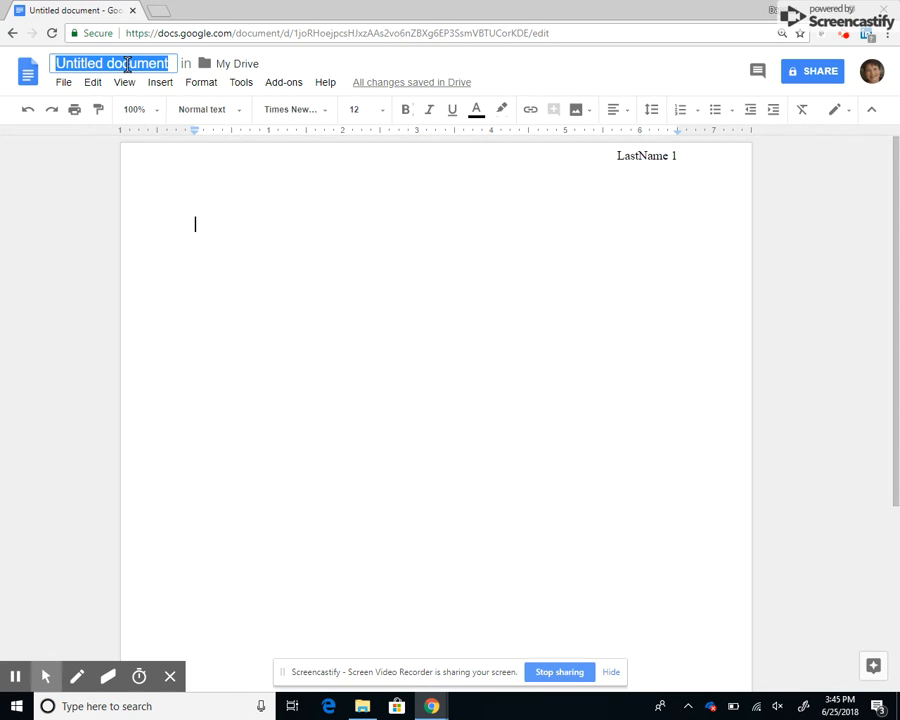
pyautogui.write('MLA Format')
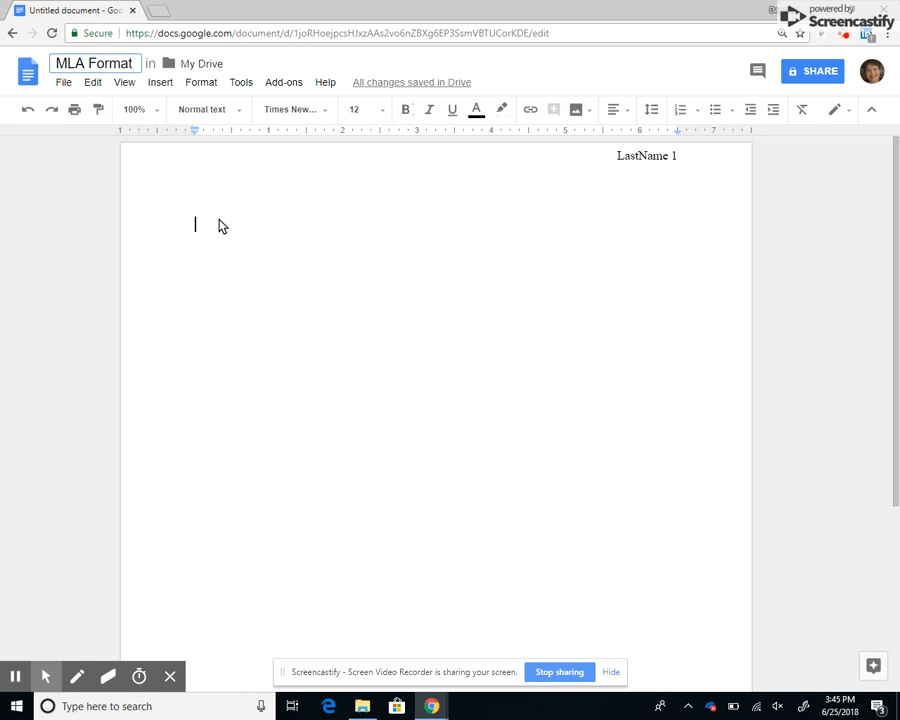
pyautogui.click(221, 225)
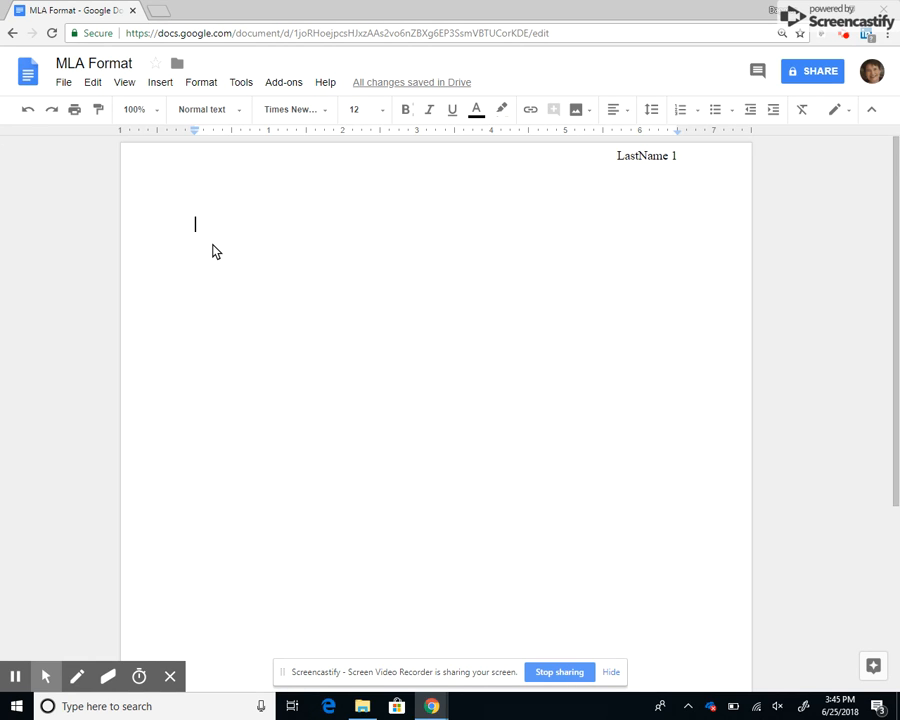
# - Enter "FirstName LastName" on the first heading line and the teacher's name on the second
pyautogui.write('F')
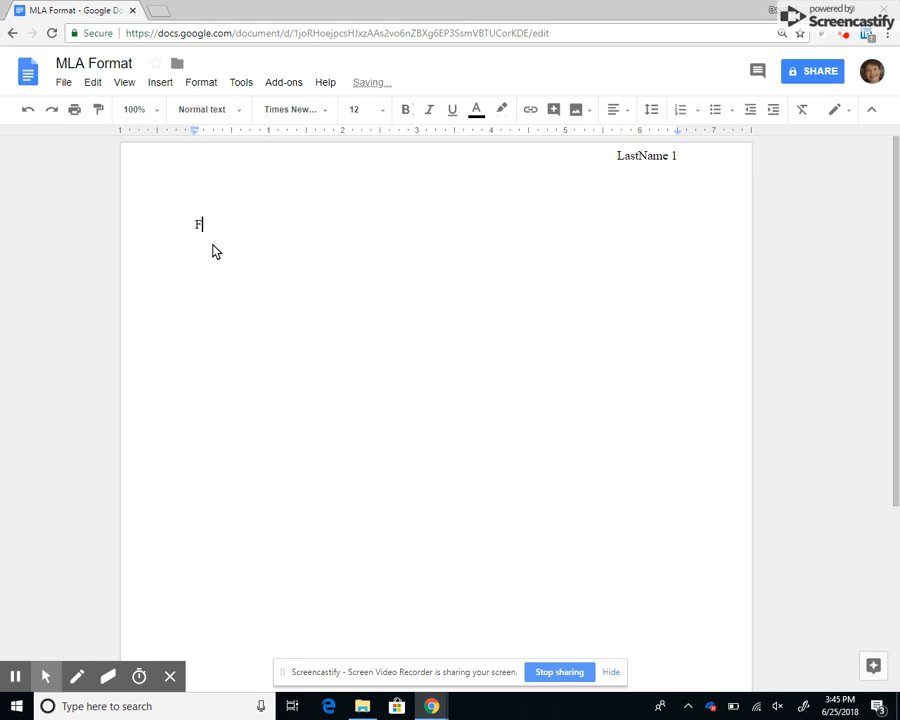
pyautogui.write('irstName LastName')
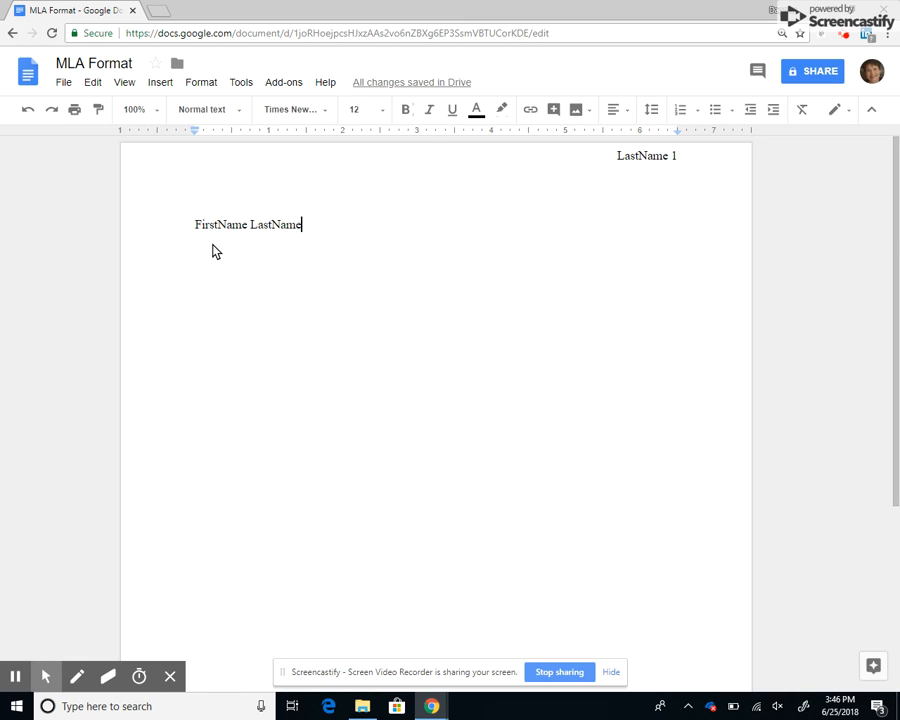
pyautogui.press('Return')
pyautogui.write('Mrs. Burne')
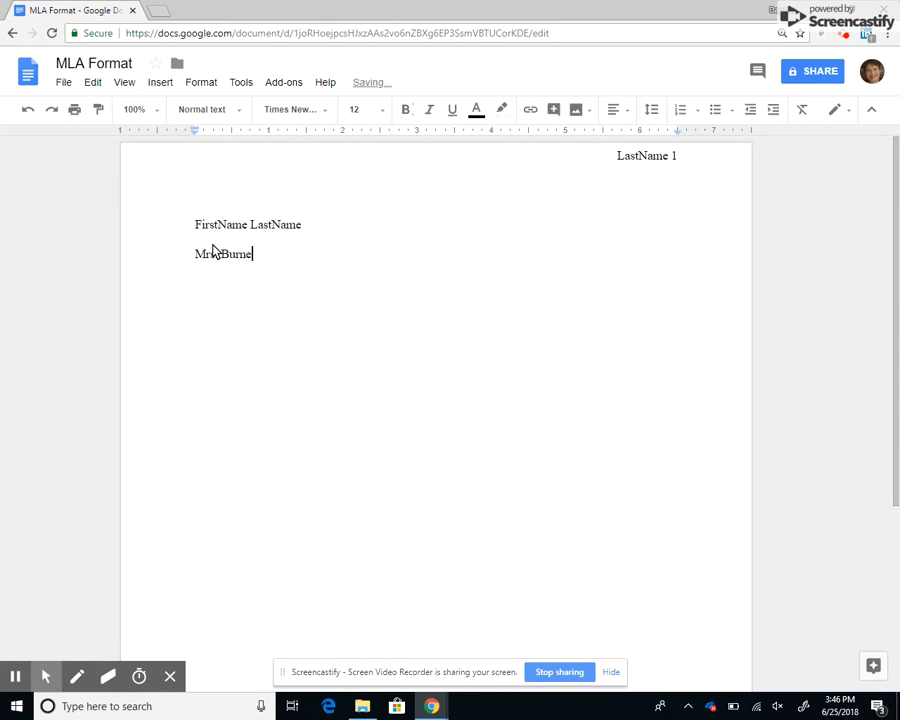
pyautogui.press('Return')
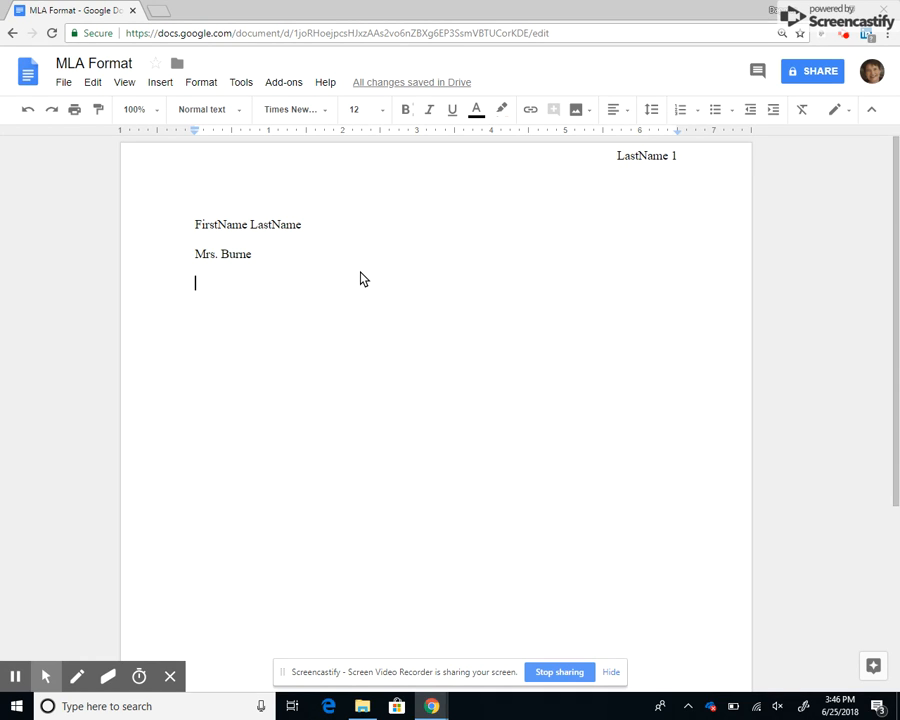
# - Add the course line "English 9A" and the date line "25 June 2018" to the heading, followed by a new line
pyautogui.write('Engl')
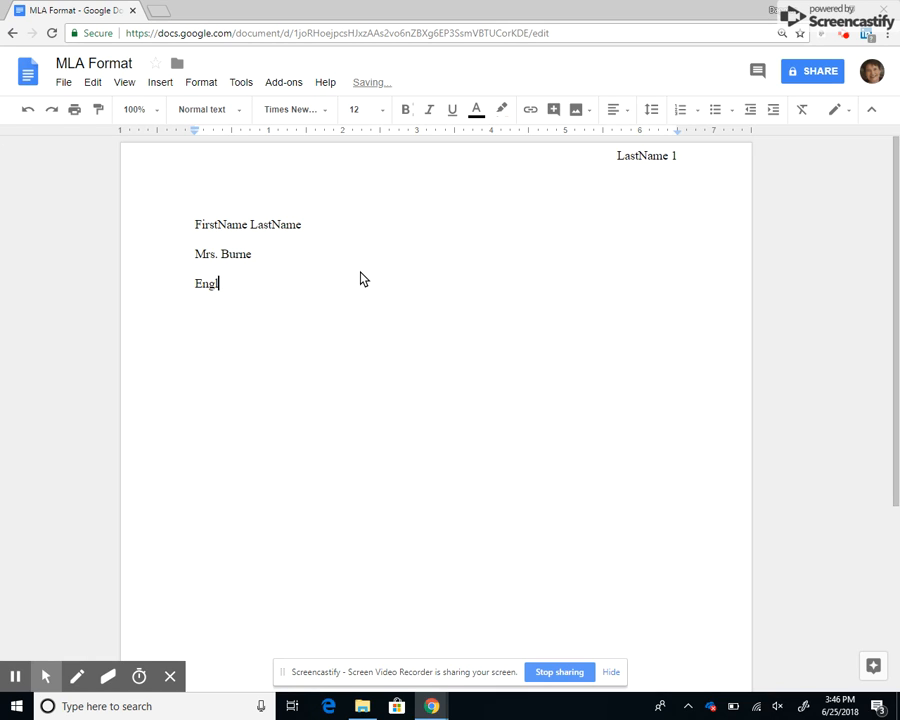
pyautogui.write('ish 9')
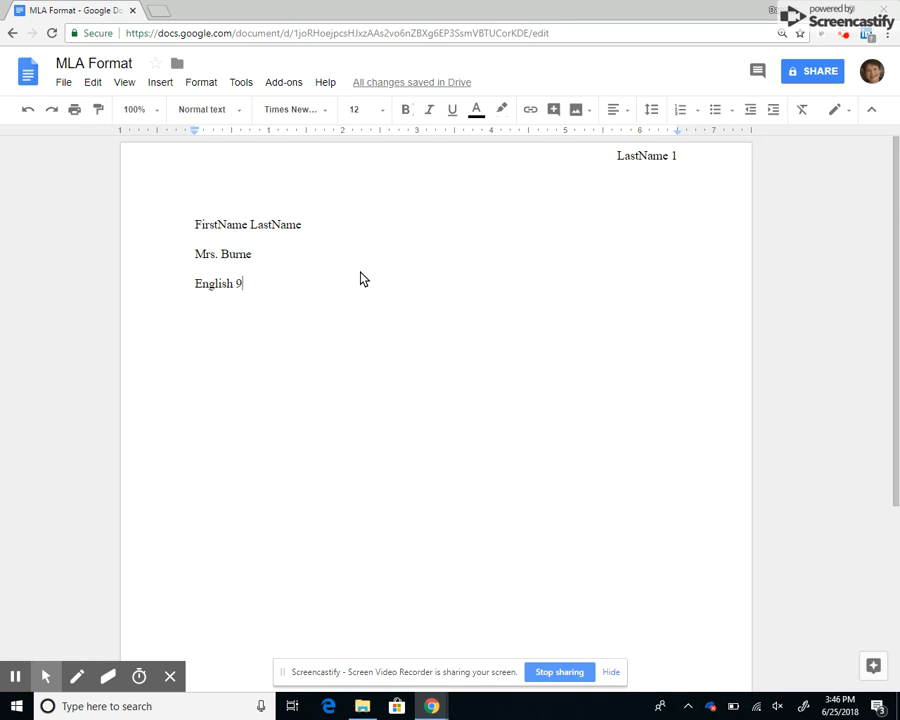
pyautogui.write('A')
pyautogui.press('Return')
pyautogui.write('25 ')
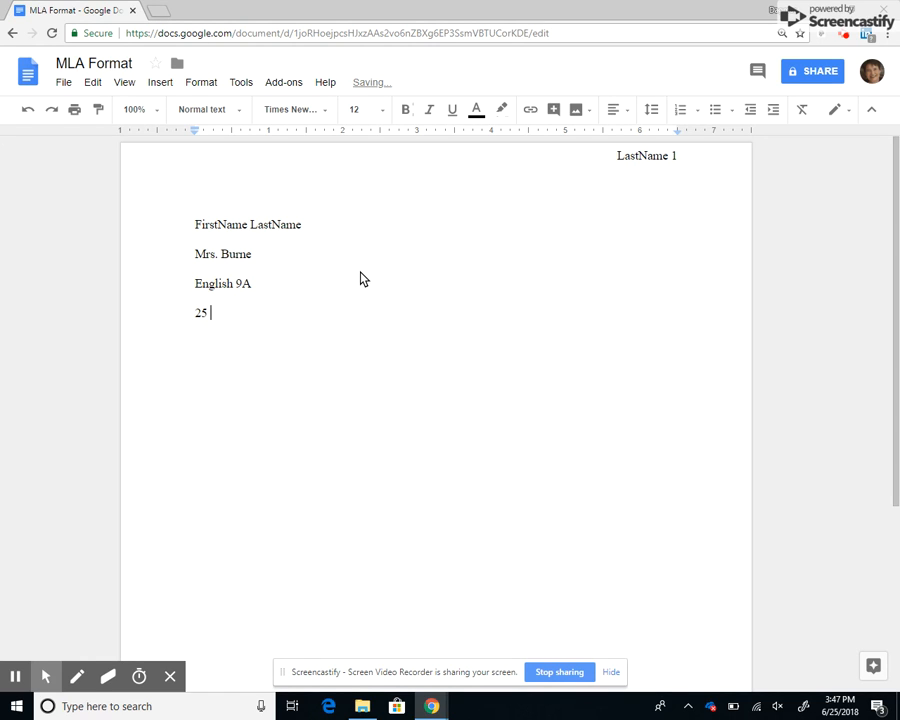
pyautogui.write('June 2018')
pyautogui.press('Return')
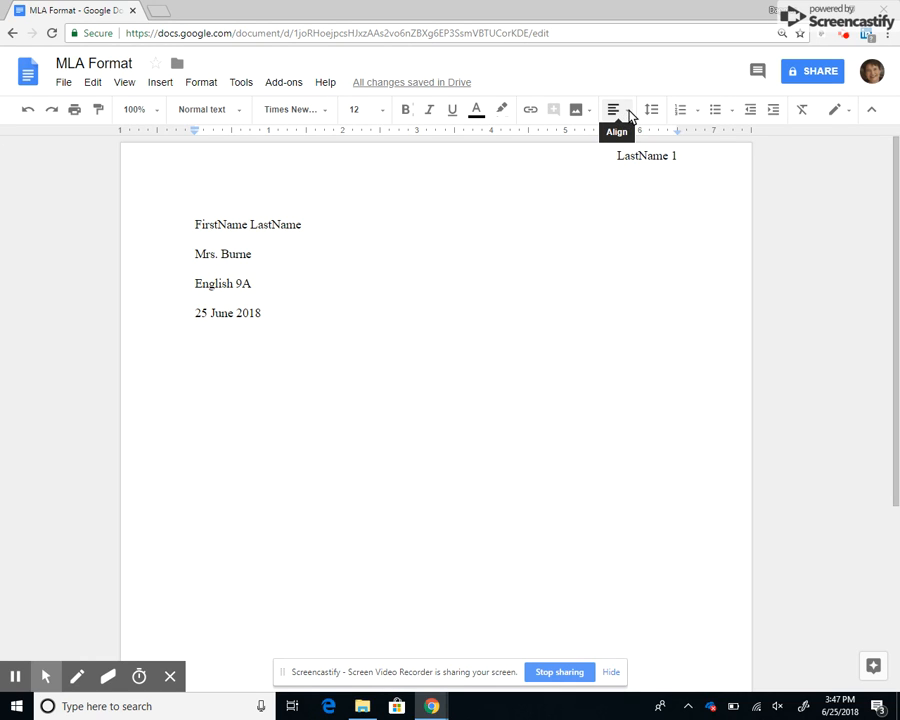
# - Add the centered title "My Essay on How to Type in MLA Format" below the date
pyautogui.click(629, 112)
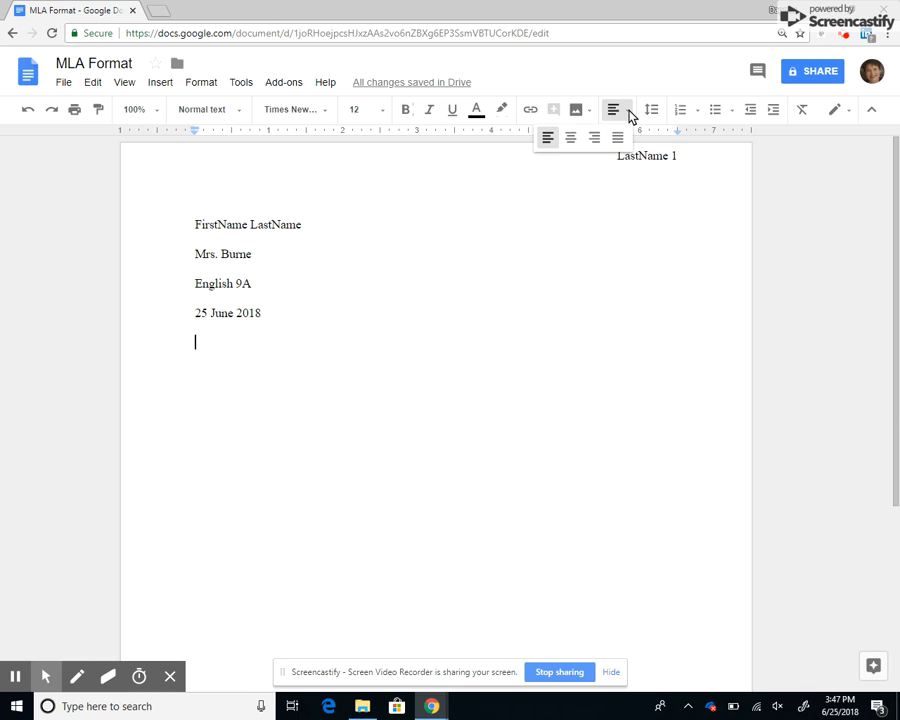
pyautogui.click(570, 141)
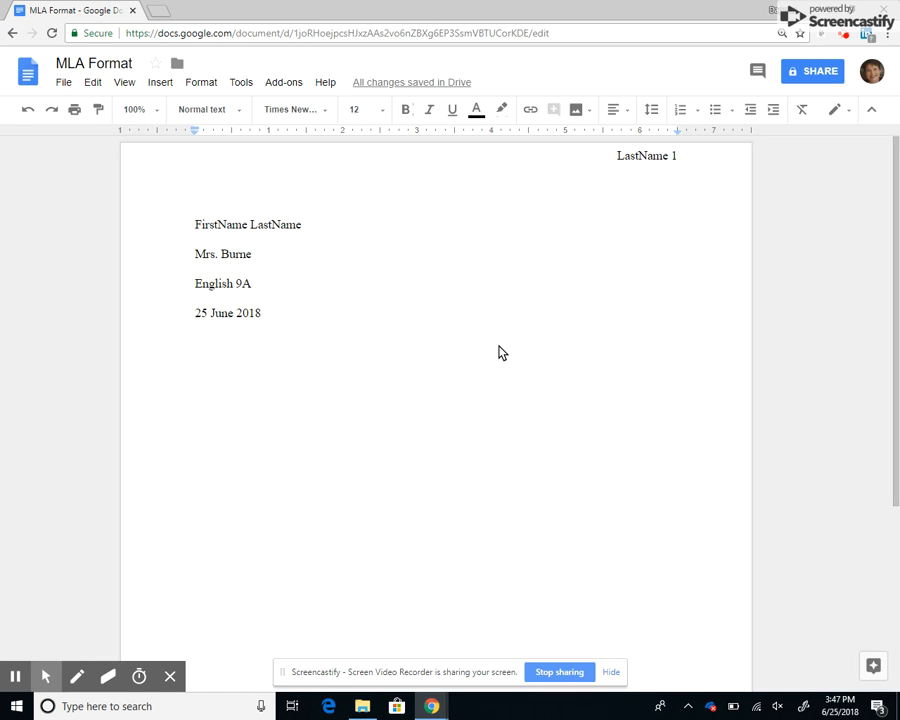
pyautogui.write('My Ess')
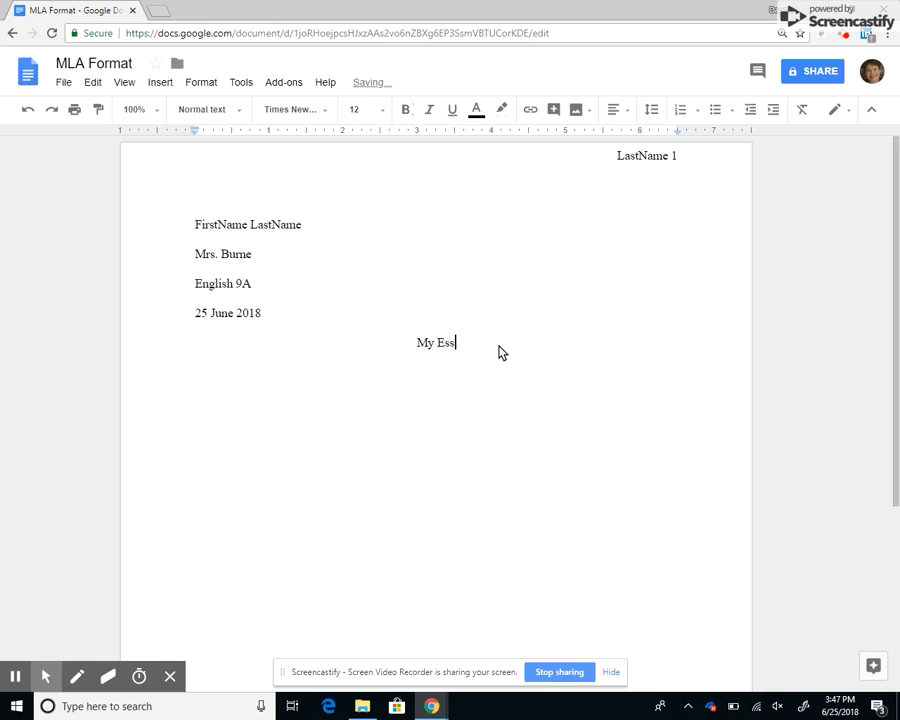
pyautogui.write('ay on How to ')
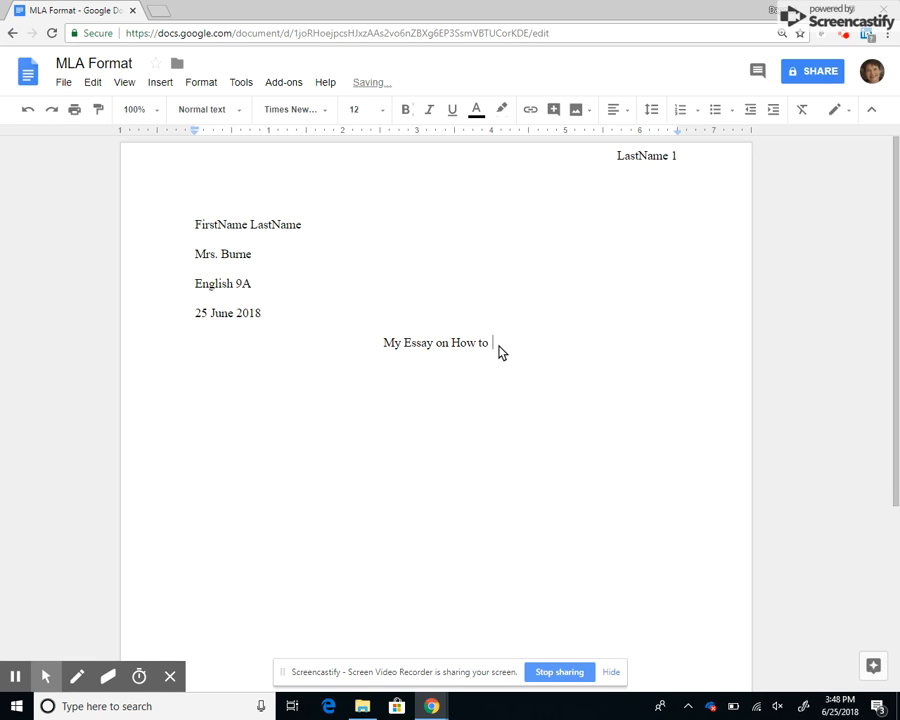
pyautogui.write('Type in MLA Format')
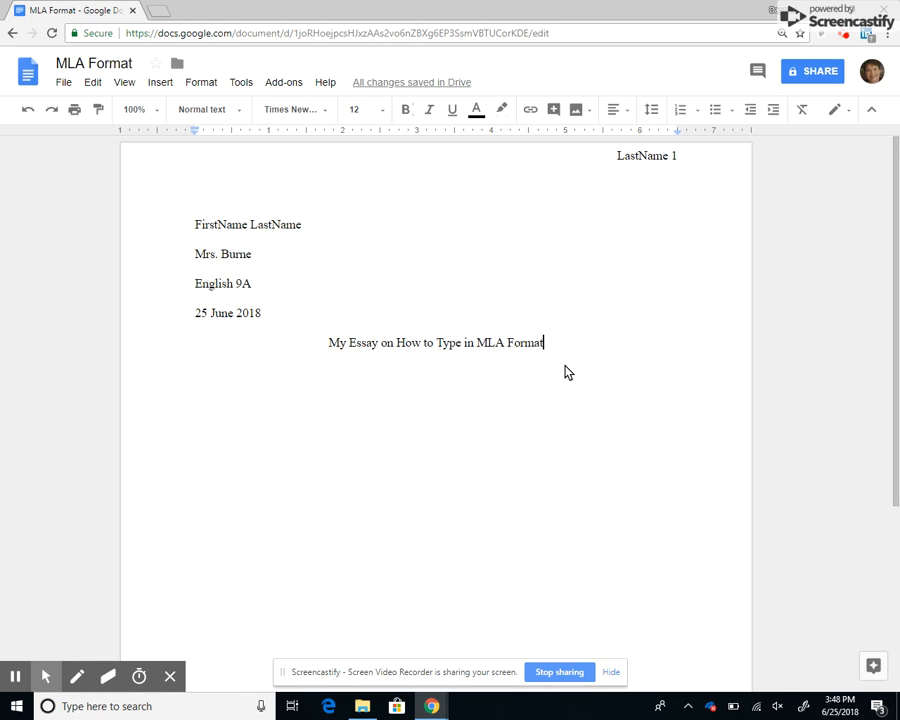
# - Start a left-aligned body paragraph below the title and indent its first line by one tab
pyautogui.press('Return')
pyautogui.click(627, 112)
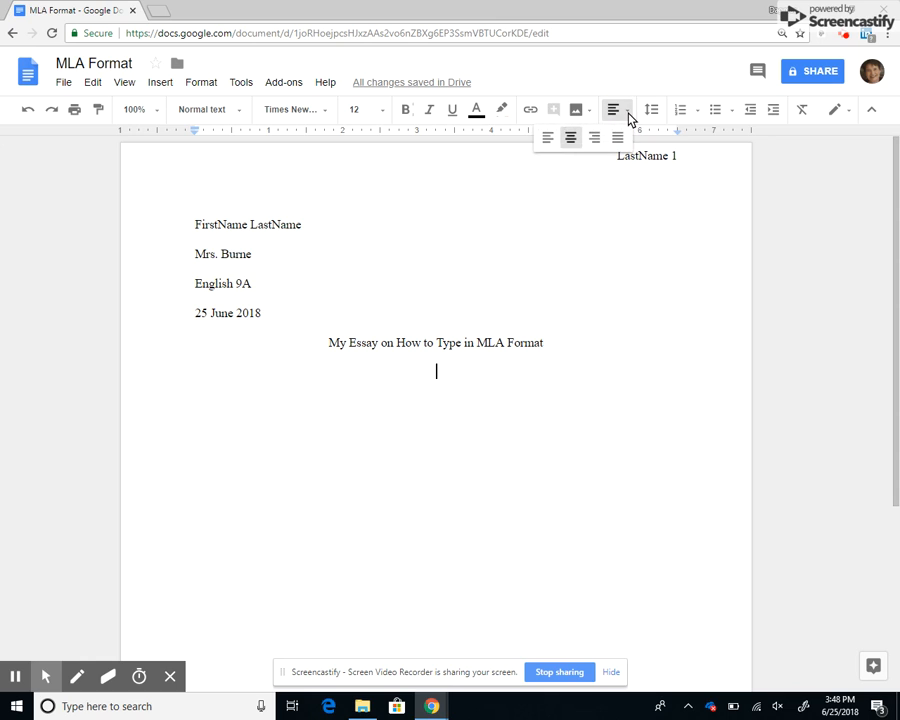
pyautogui.click(546, 141)
pyautogui.press('Tab')
# - Enter the body text "Now I am ready to start typing. As you can see, I am not the fastest typist but I do my very best."
pyautogui.write('No')
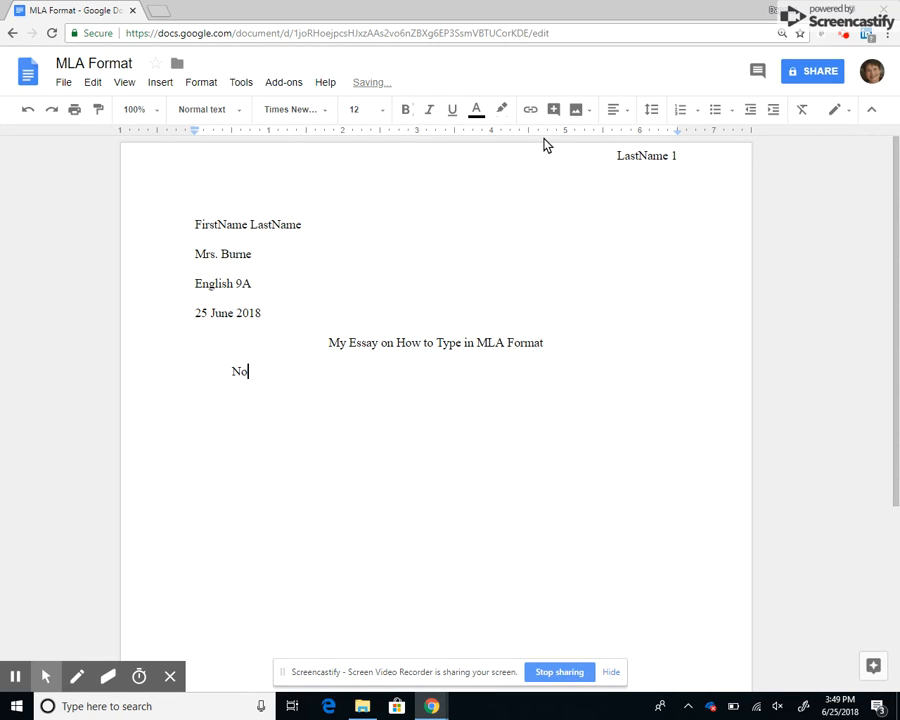
pyautogui.write('w I am ready to star')
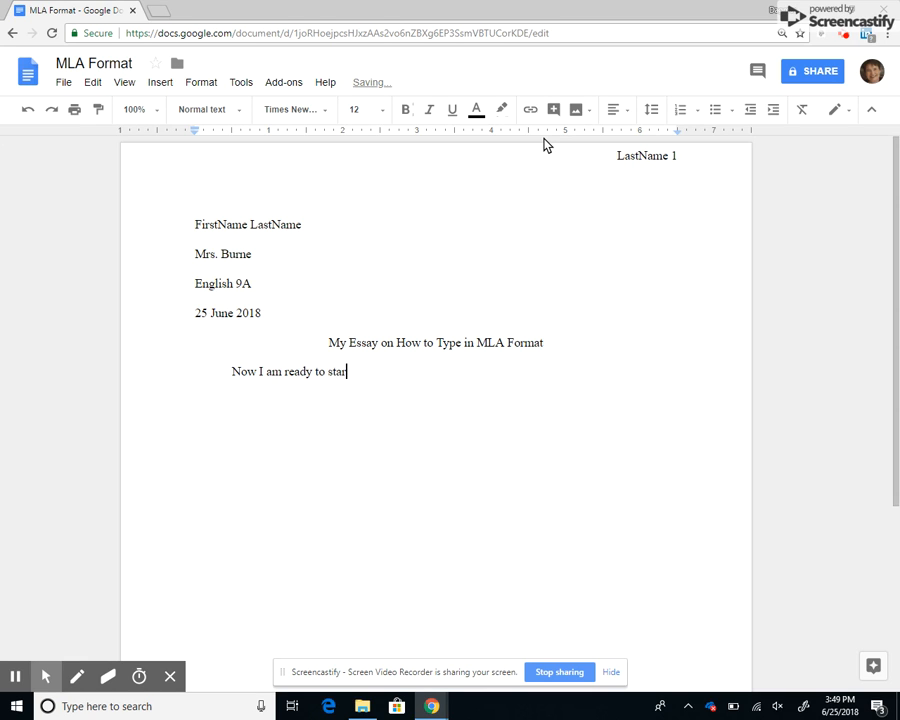
pyautogui.write('t typing. As you can see')
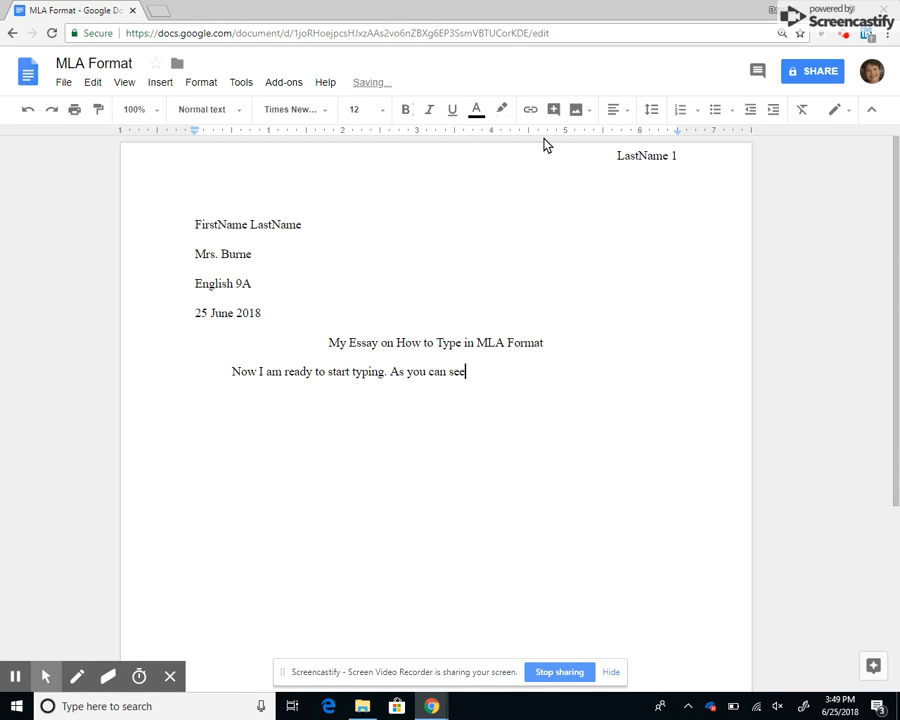
pyautogui.write(', I am not the fastest ty')
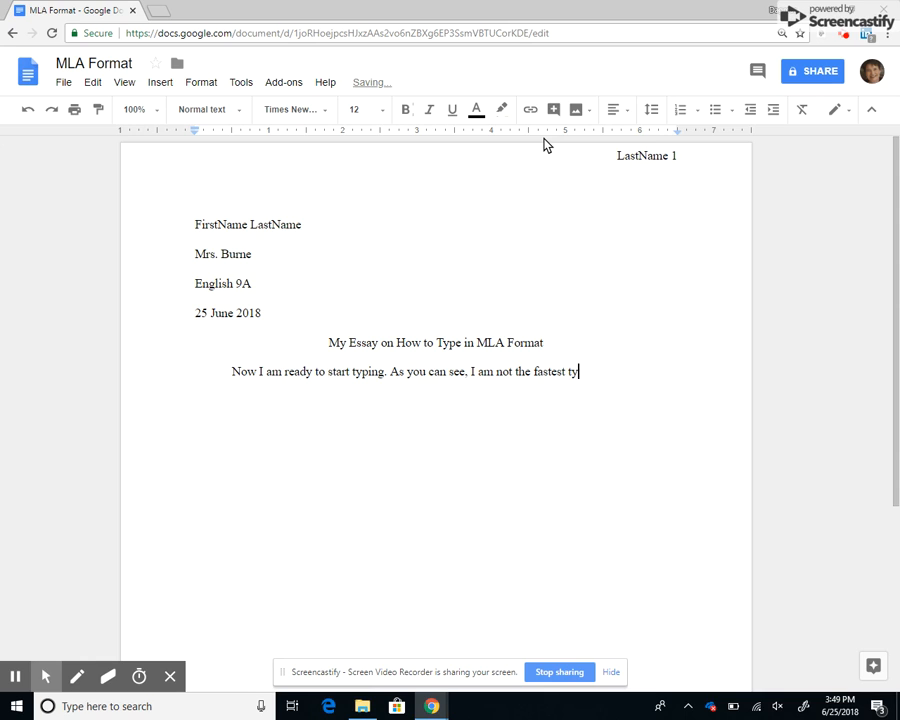
pyautogui.write('per')
pyautogui.press('BackSpace')
pyautogui.press('BackSpace')
pyautogui.write('ist but I do my very be')
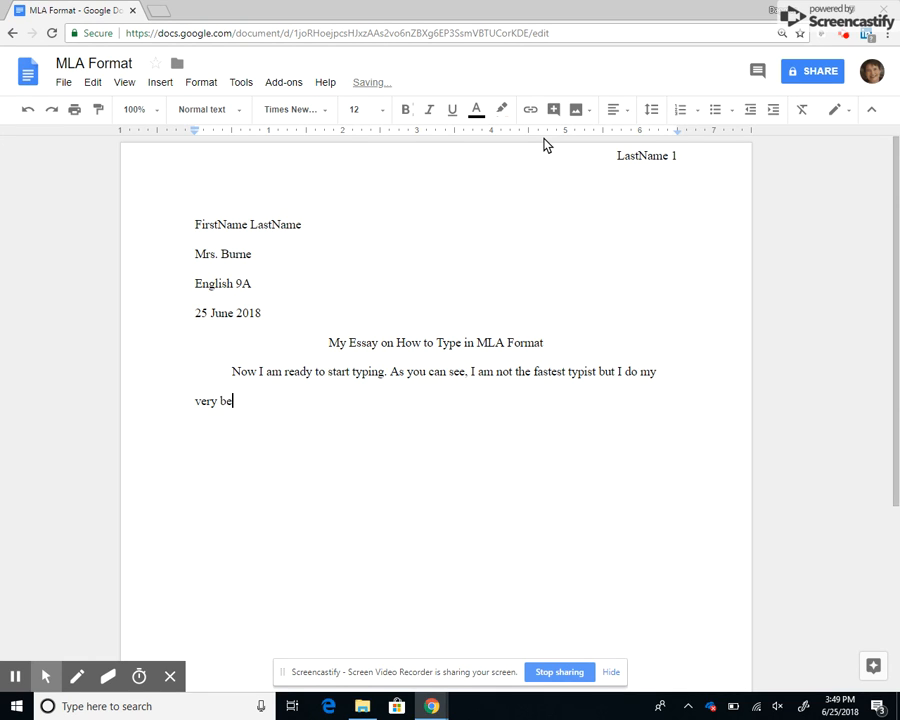
pyautogui.write('st.')
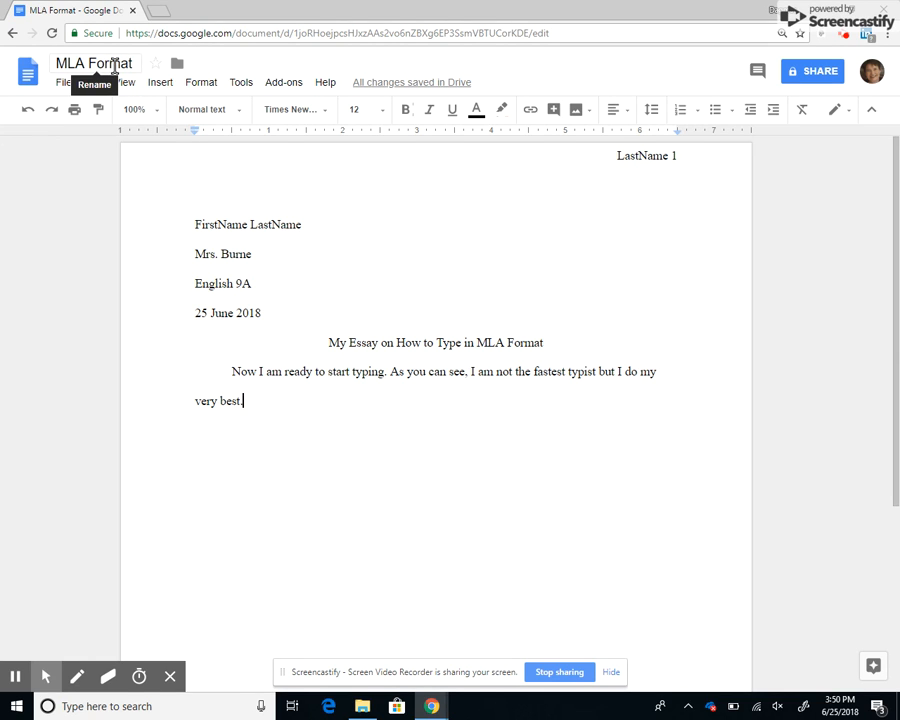
# - Open the Google Docs home page in a new browser tab from Google's list of apps
pyautogui.click(158, 12)
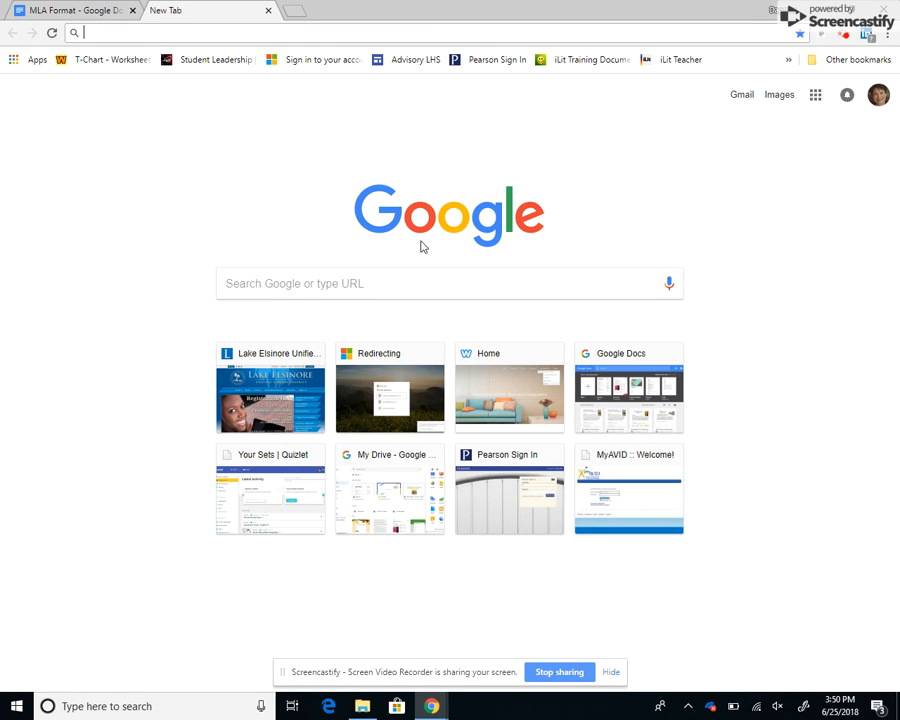
pyautogui.click(816, 96)
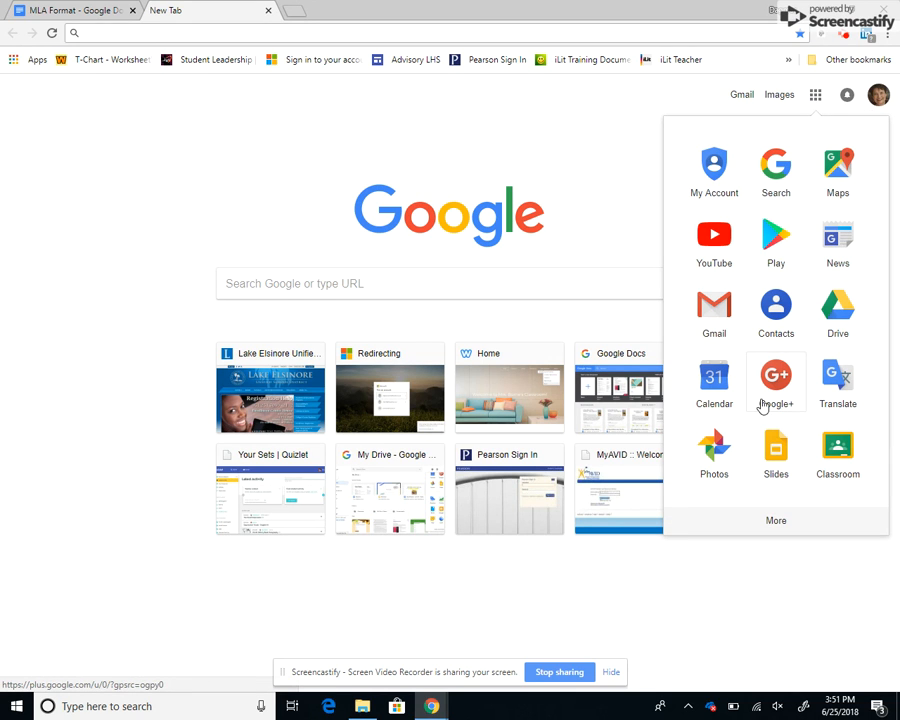
pyautogui.click(777, 521)
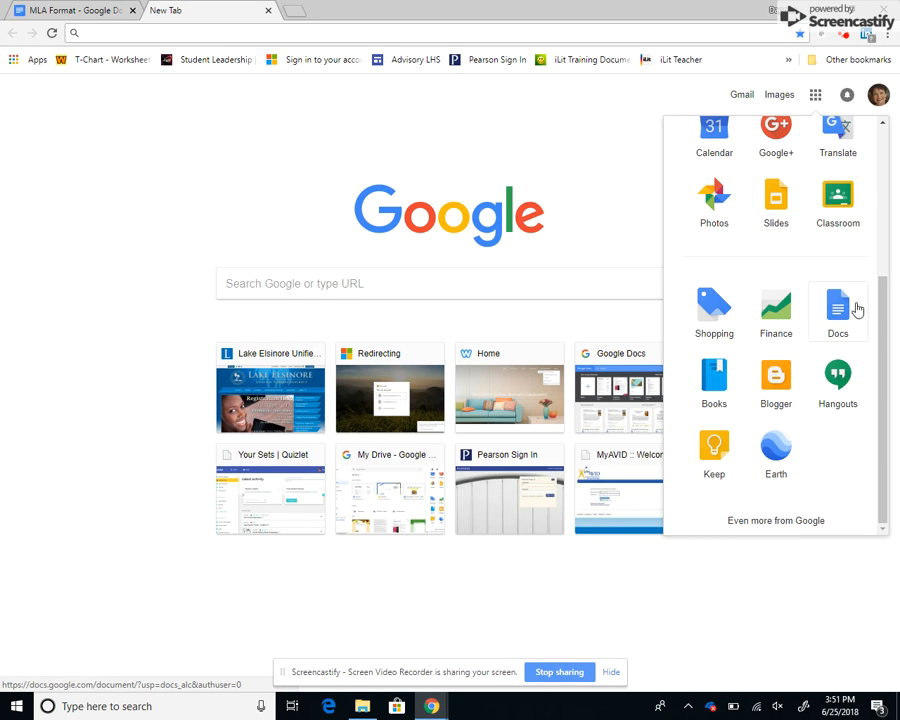
pyautogui.click(827, 315)
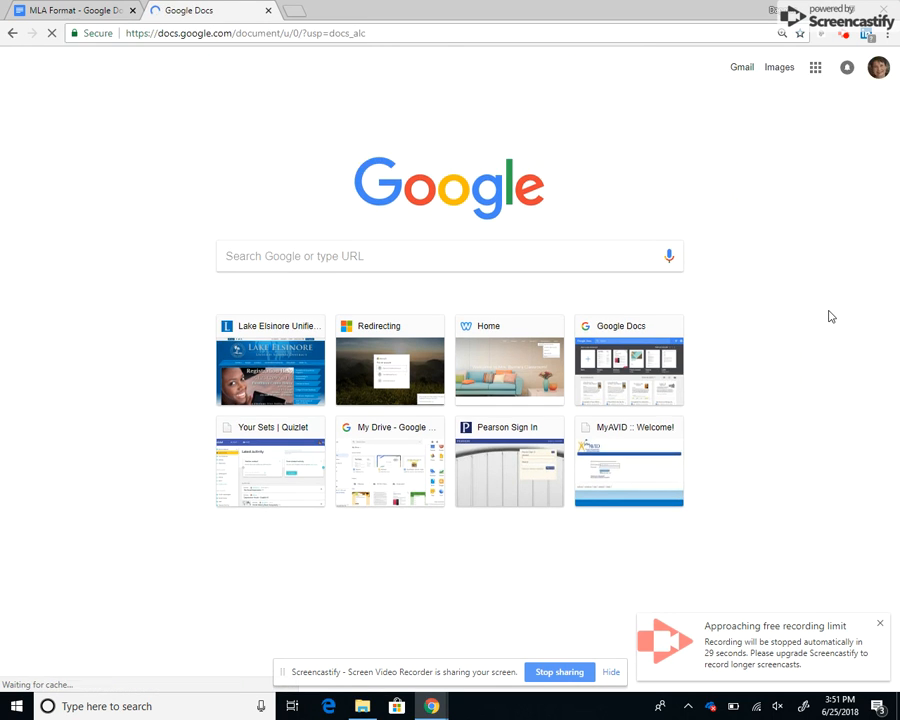